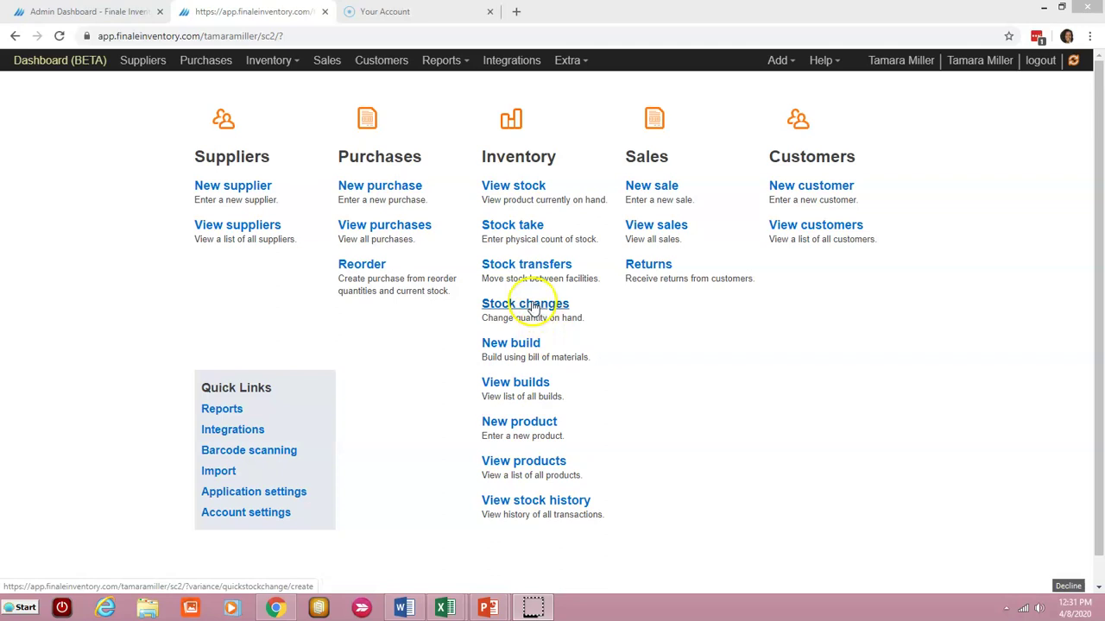
- Create a new batch stock change and set its sublocation to M1
{"action": "left_click", "coordinate": [533, 306]}
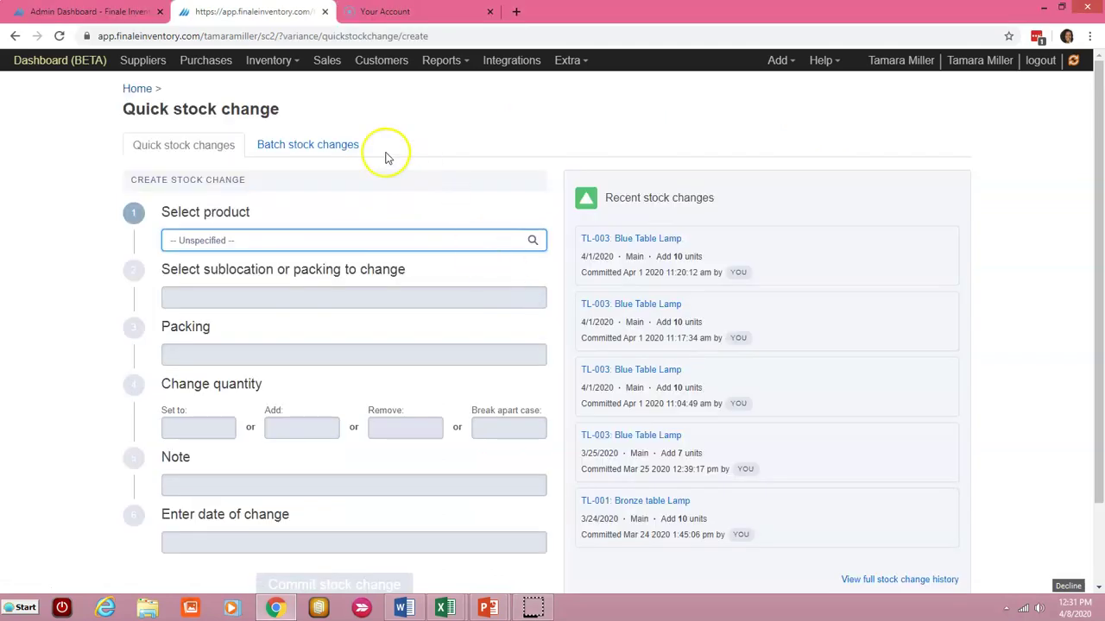
{"action": "left_click", "coordinate": [338, 145]}
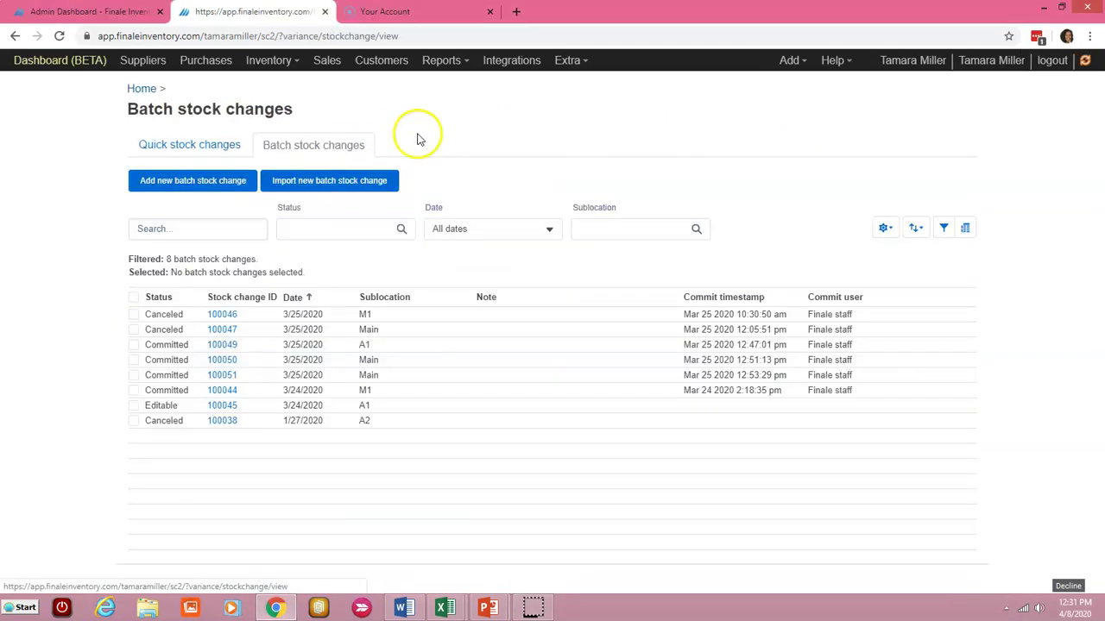
{"action": "left_click", "coordinate": [169, 184]}
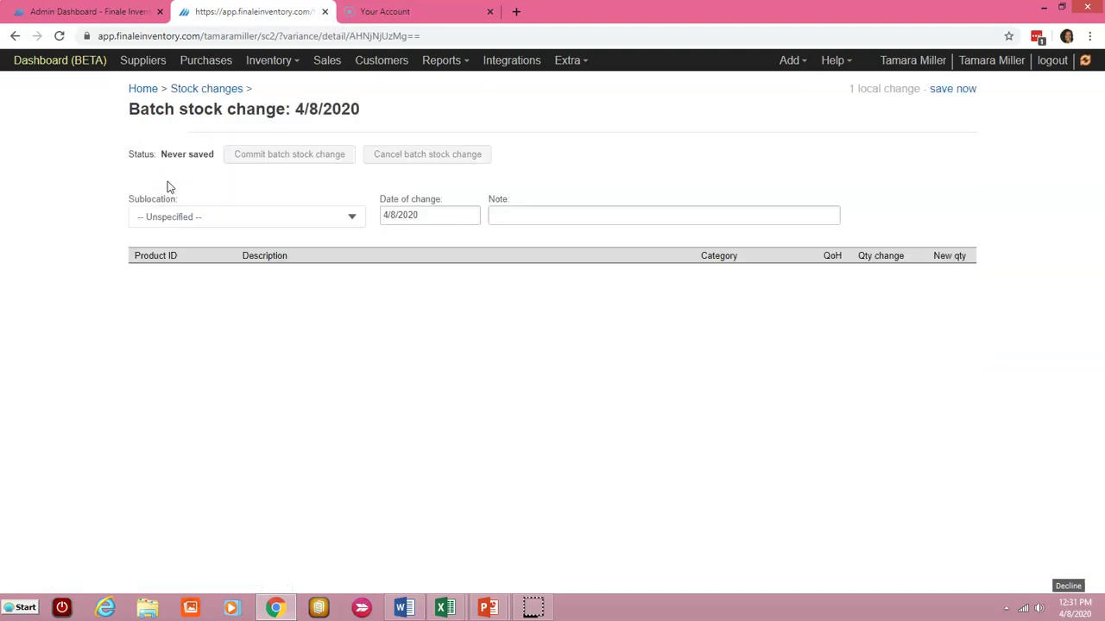
{"action": "left_click", "coordinate": [219, 219]}
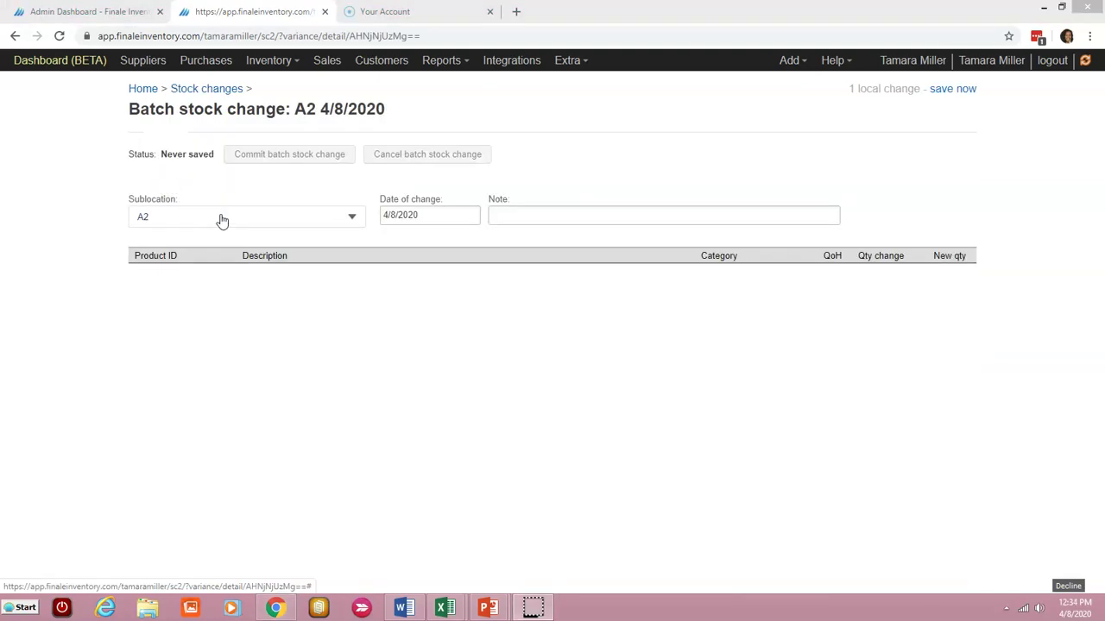
{"action": "left_click", "coordinate": [214, 218]}
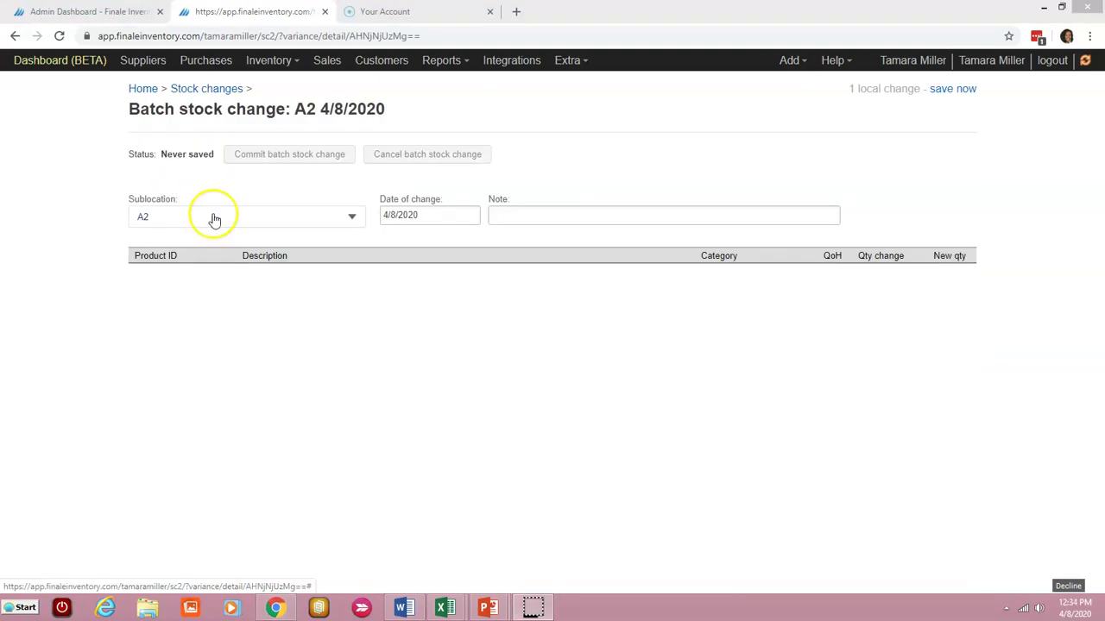
{"action": "left_click", "coordinate": [168, 220]}
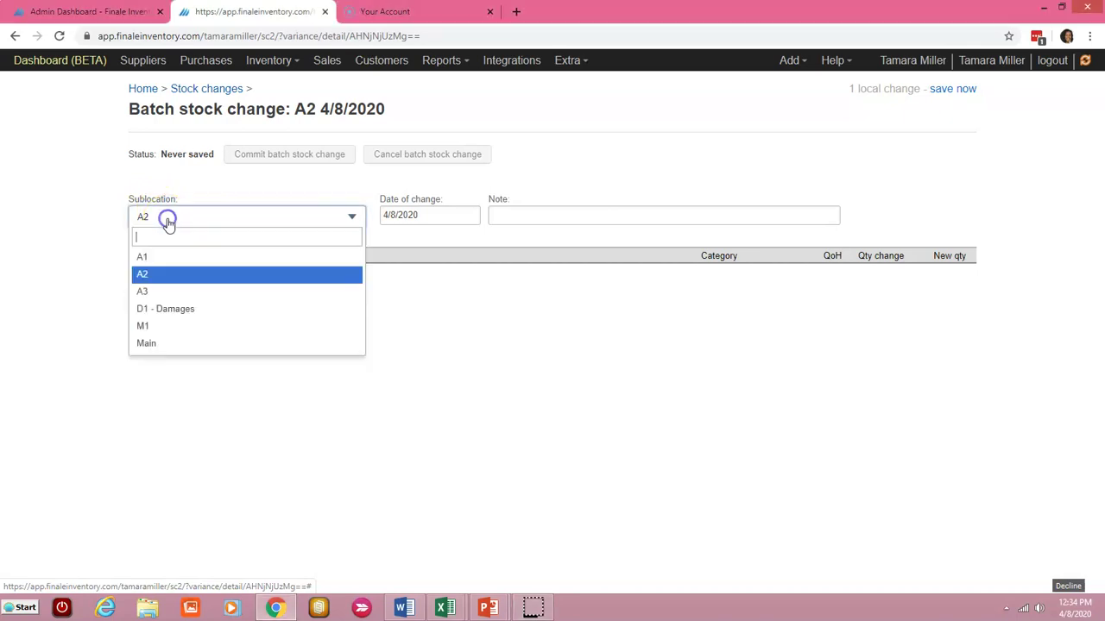
{"action": "left_click", "coordinate": [145, 328]}
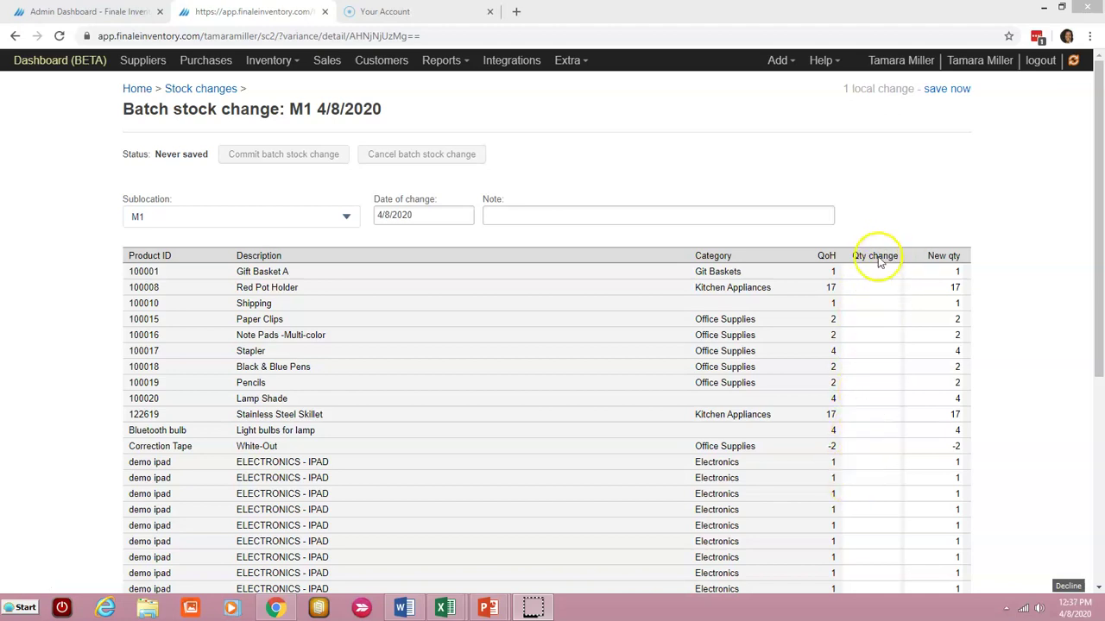
- Enter a quantity change of 5 for Red Pot Holder (100008)
{"action": "left_click", "coordinate": [867, 328]}
{"action": "left_click", "coordinate": [857, 290]}
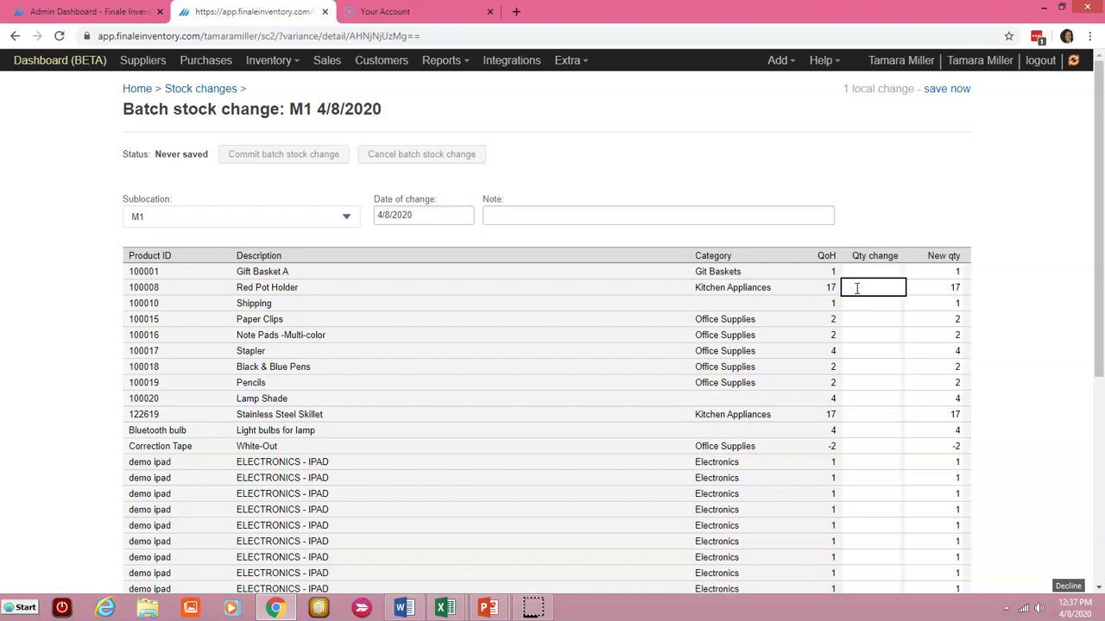
{"action": "type", "text": "5"}
{"action": "key", "text": "Tab"}
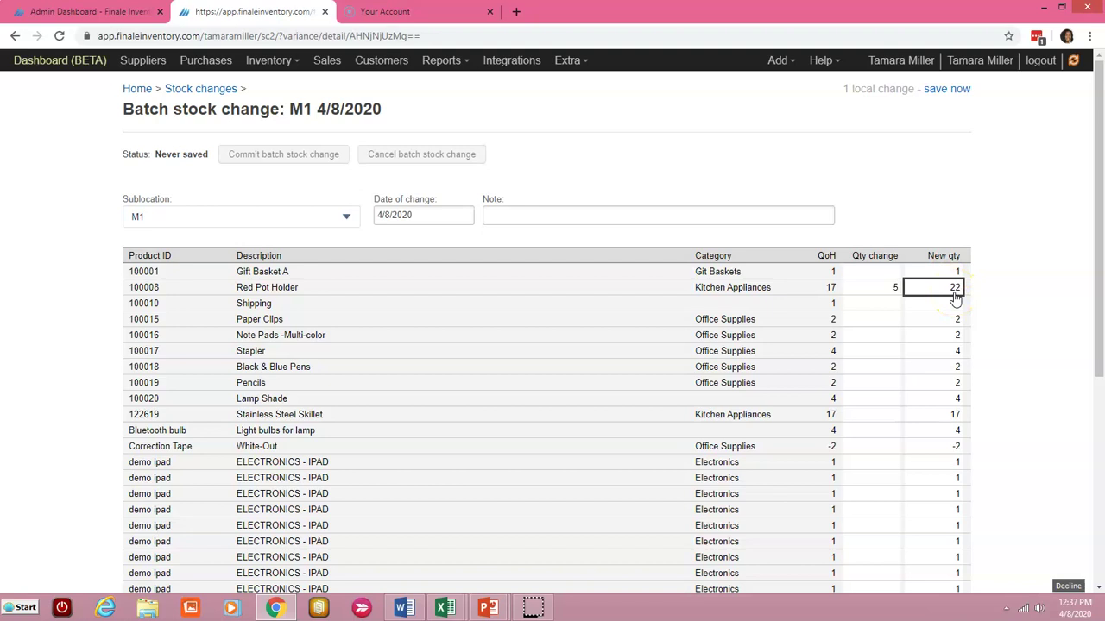
- Enter a quantity change of -2 for Stainless Steel Skillet (122619)
{"action": "left_click", "coordinate": [877, 420]}
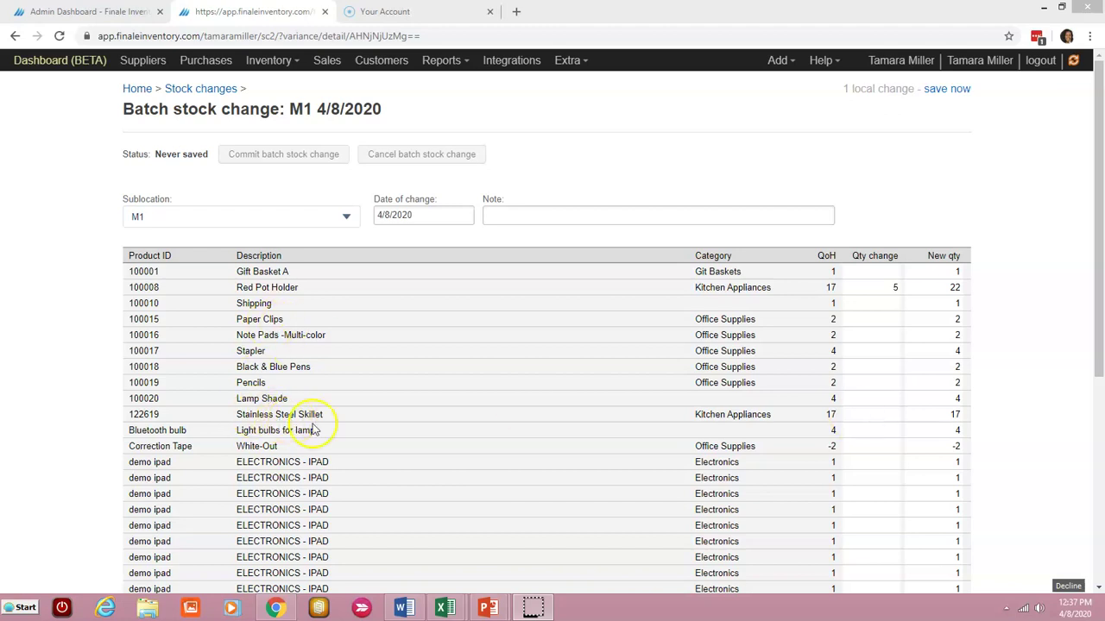
{"action": "left_click", "coordinate": [874, 418]}
{"action": "left_click", "coordinate": [873, 415]}
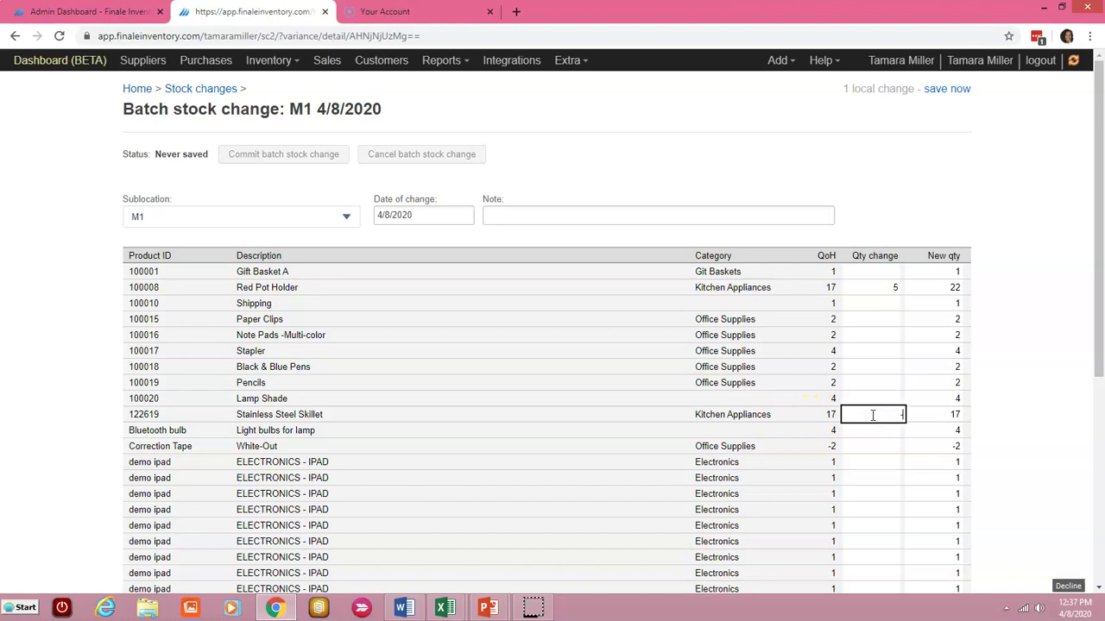
{"action": "type", "text": "-2"}
{"action": "key", "text": "Tab"}
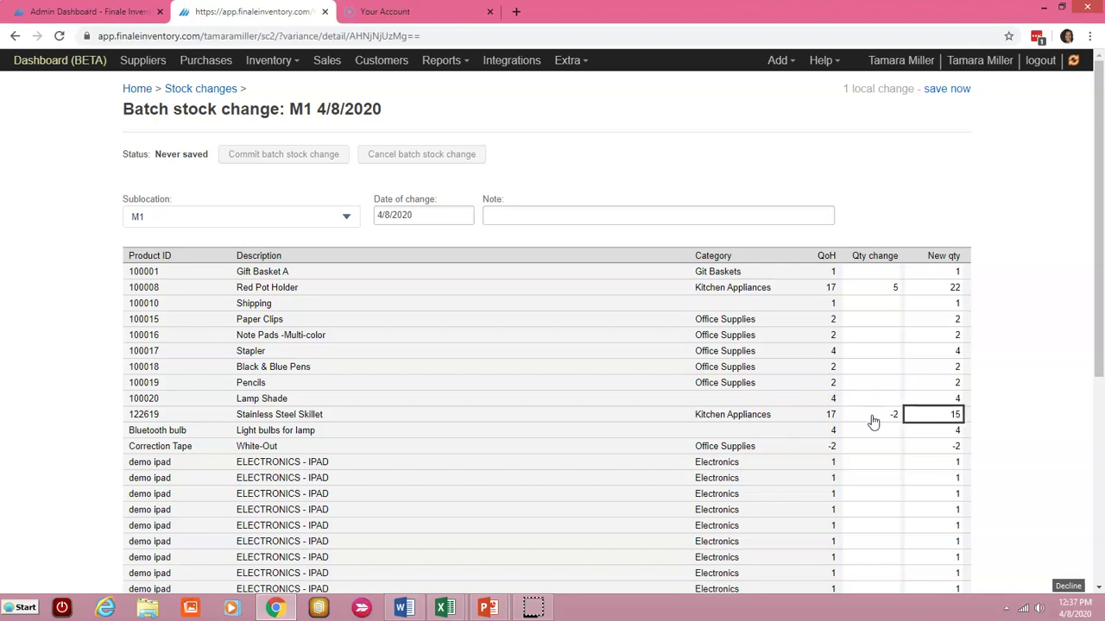
{"action": "left_click", "coordinate": [958, 418]}
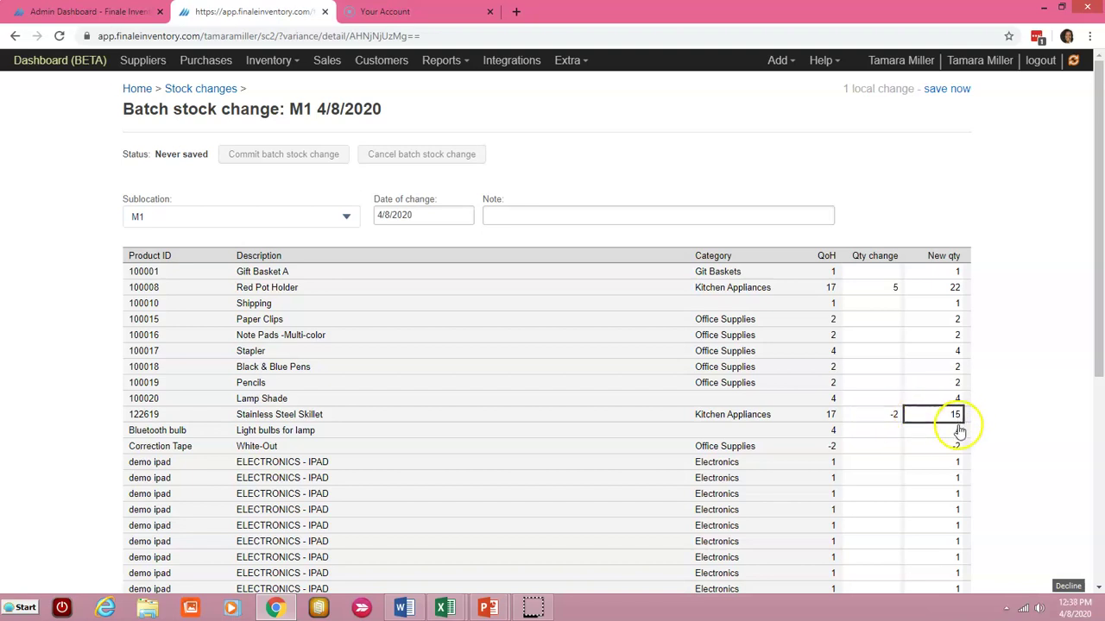
- Enter quantity changes of 5 for Paper Clips and 2 for Note Pads -Multi-color
{"action": "left_click", "coordinate": [880, 319]}
{"action": "type", "text": "5"}
{"action": "key", "text": "Return"}
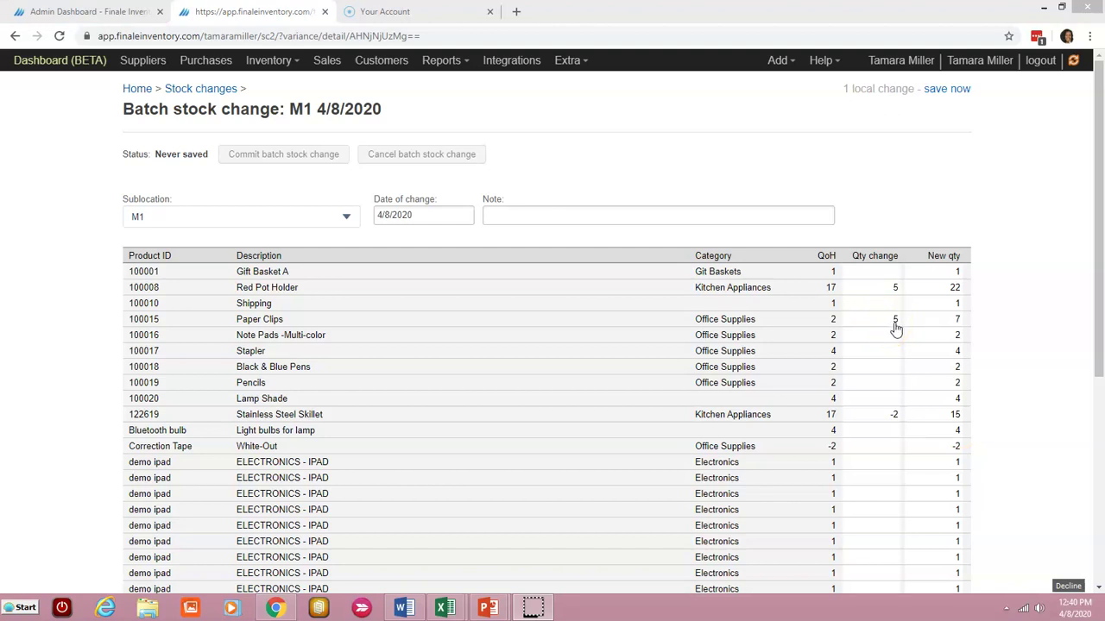
{"action": "left_click_drag", "start_coordinate": [895, 320], "coordinate": [894, 423]}
{"action": "left_click_drag", "start_coordinate": [903, 334], "coordinate": [897, 328]}
{"action": "left_click", "coordinate": [895, 336]}
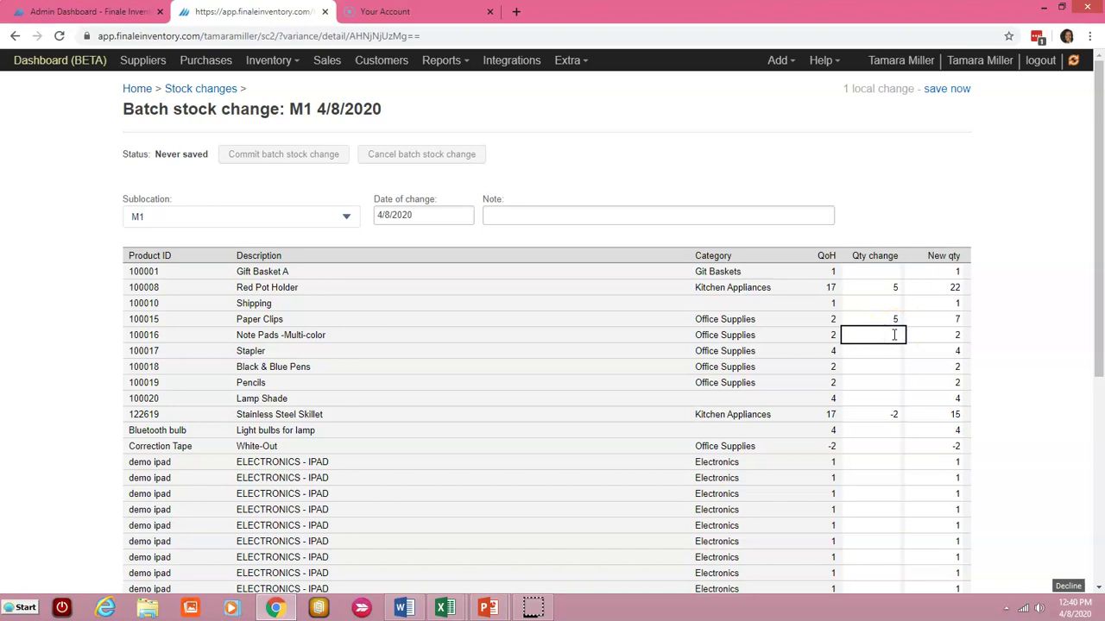
{"action": "type", "text": "2"}
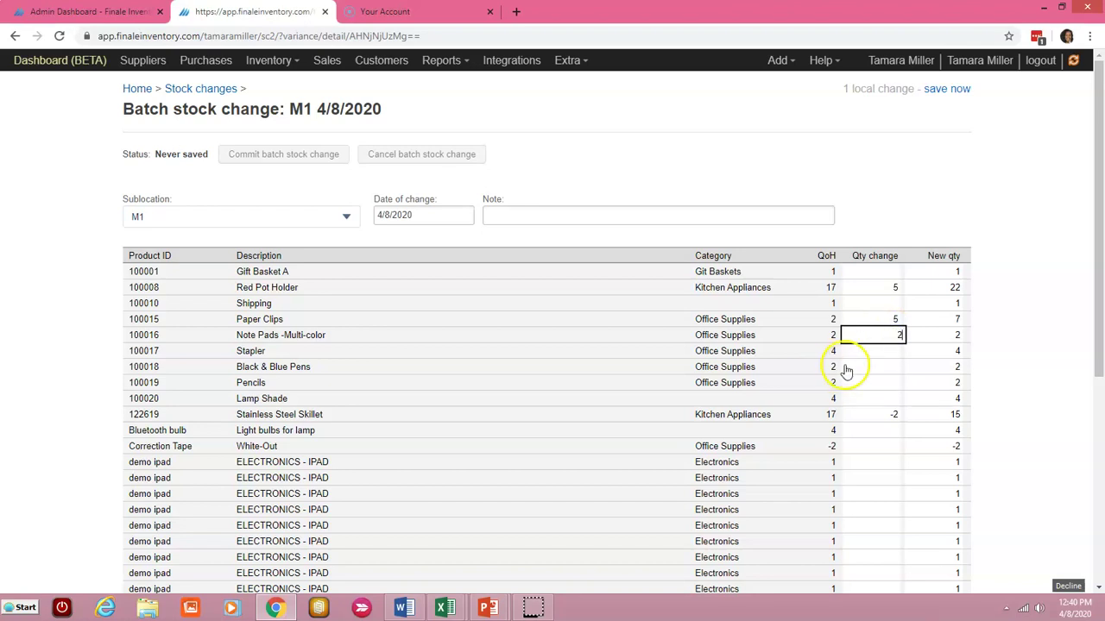
- Enter quantity changes of -1 for Stapler, 7 for Black & Blue Pens, 3 for Pencils and -2 for Light bulbs for lamp
{"action": "left_click", "coordinate": [859, 351]}
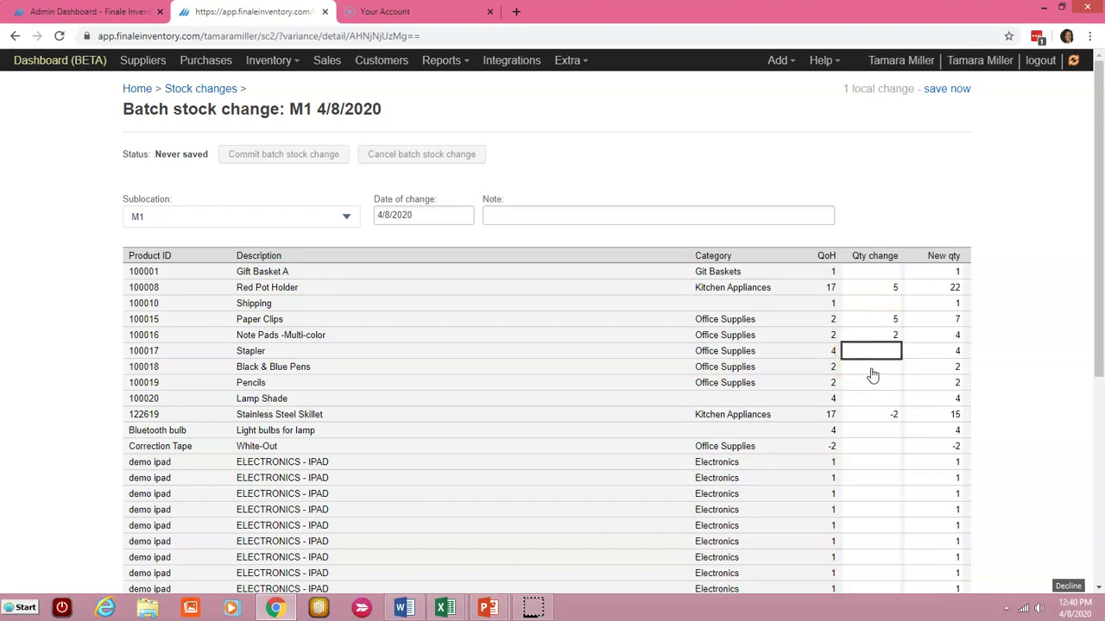
{"action": "type", "text": "-1"}
{"action": "left_click", "coordinate": [879, 369]}
{"action": "type", "text": "7"}
{"action": "left_click", "coordinate": [877, 388]}
{"action": "type", "text": "3"}
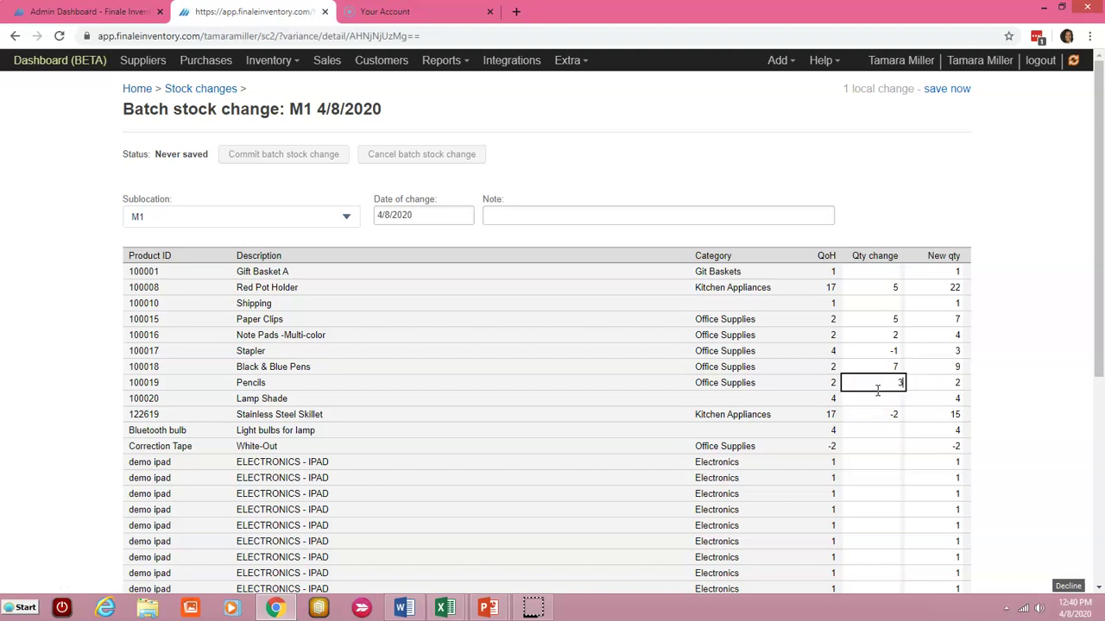
{"action": "left_click", "coordinate": [869, 426]}
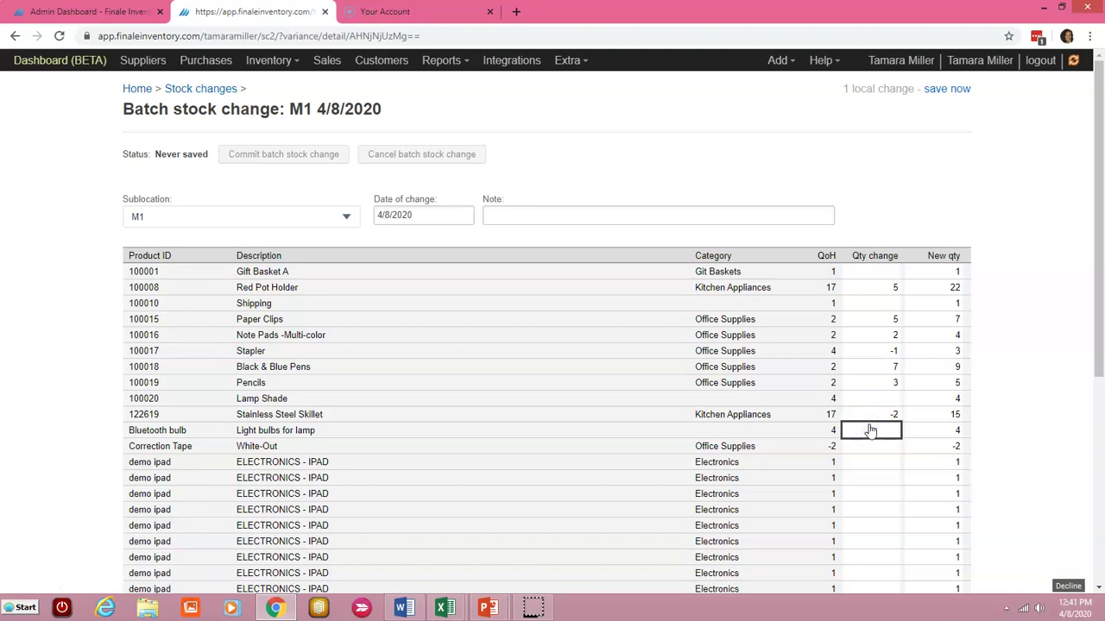
{"action": "type", "text": "-2"}
{"action": "left_click", "coordinate": [876, 460]}
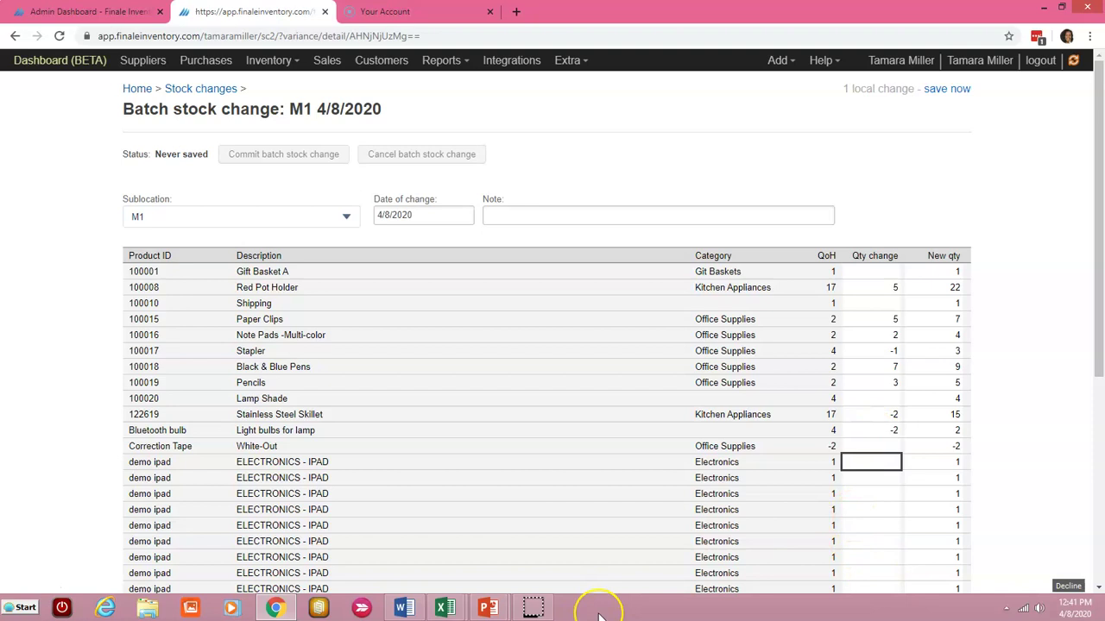
- Save the M1 batch stock change and commit it
{"action": "left_click", "coordinate": [892, 327]}
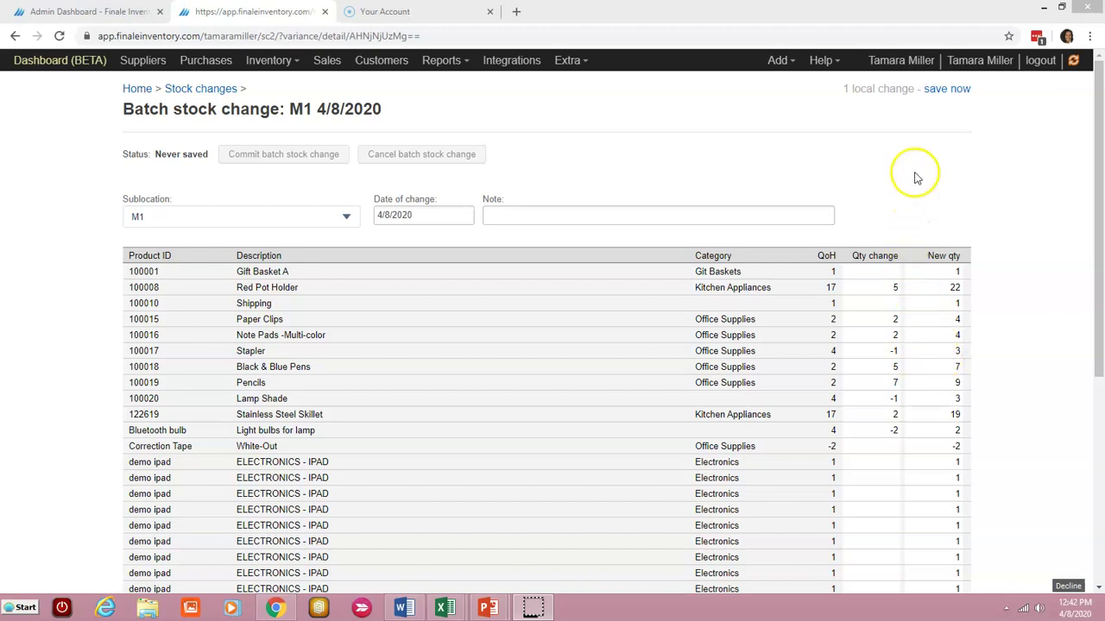
{"action": "left_click", "coordinate": [940, 89]}
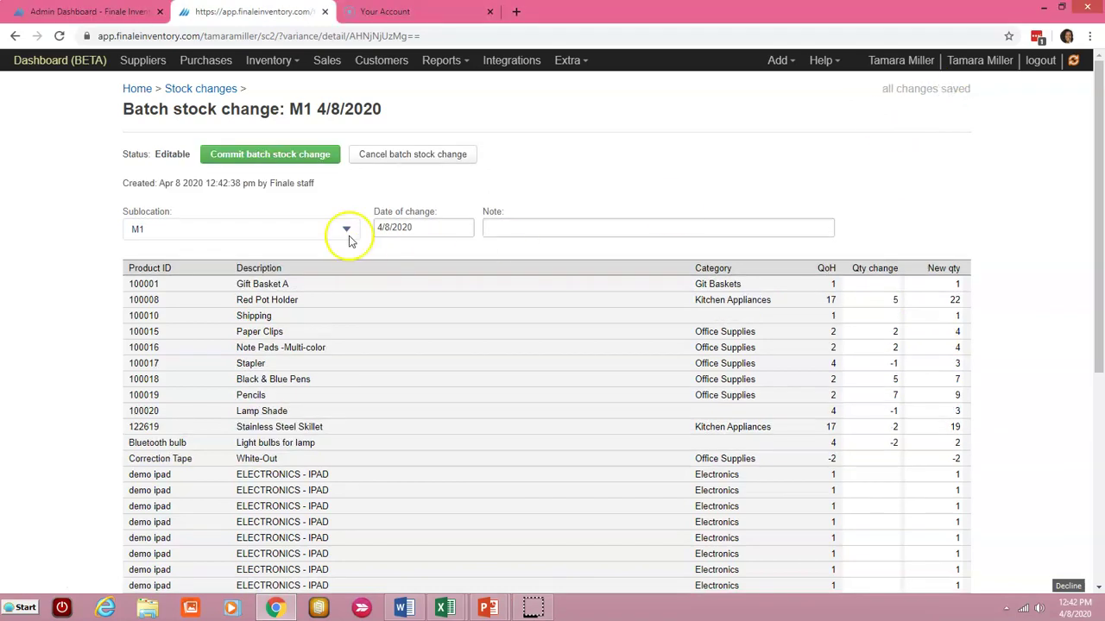
{"action": "left_click", "coordinate": [272, 154]}
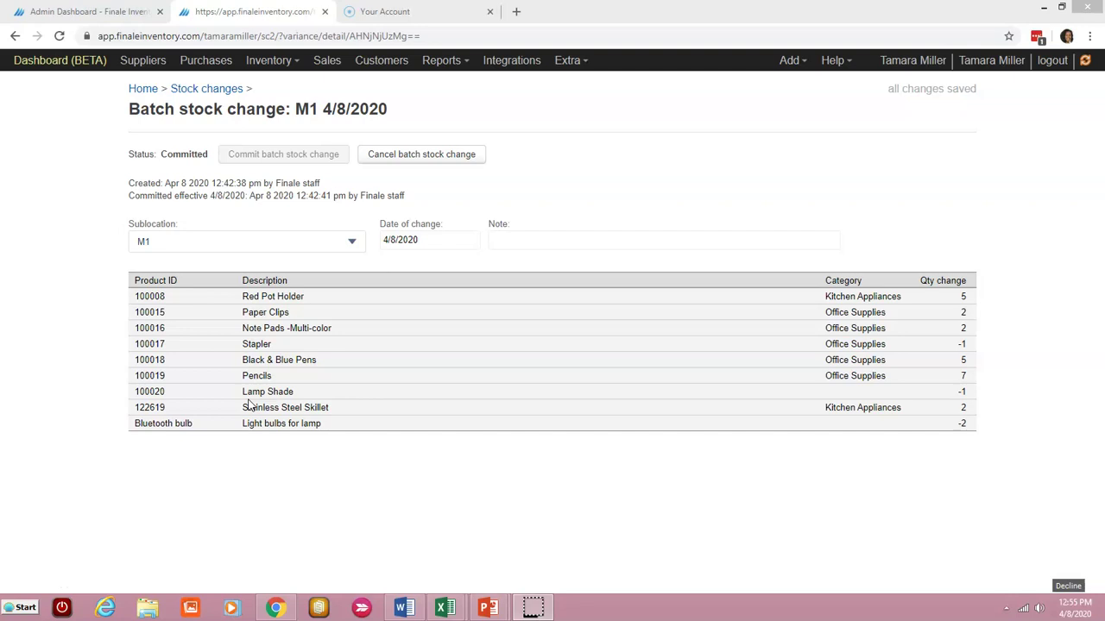
- Switch to the DAYTONA FINALE SUBLOCATION workbook in Excel and copy the Product ID and Quantity columns
{"action": "mouse_move", "coordinate": [447, 612]}
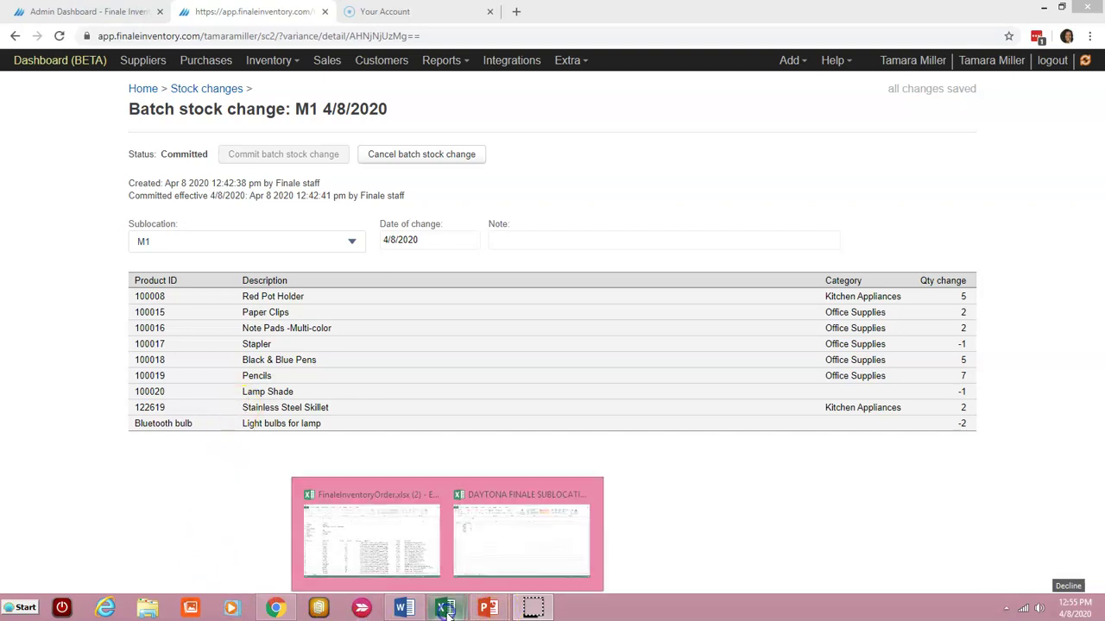
{"action": "left_click", "coordinate": [485, 547]}
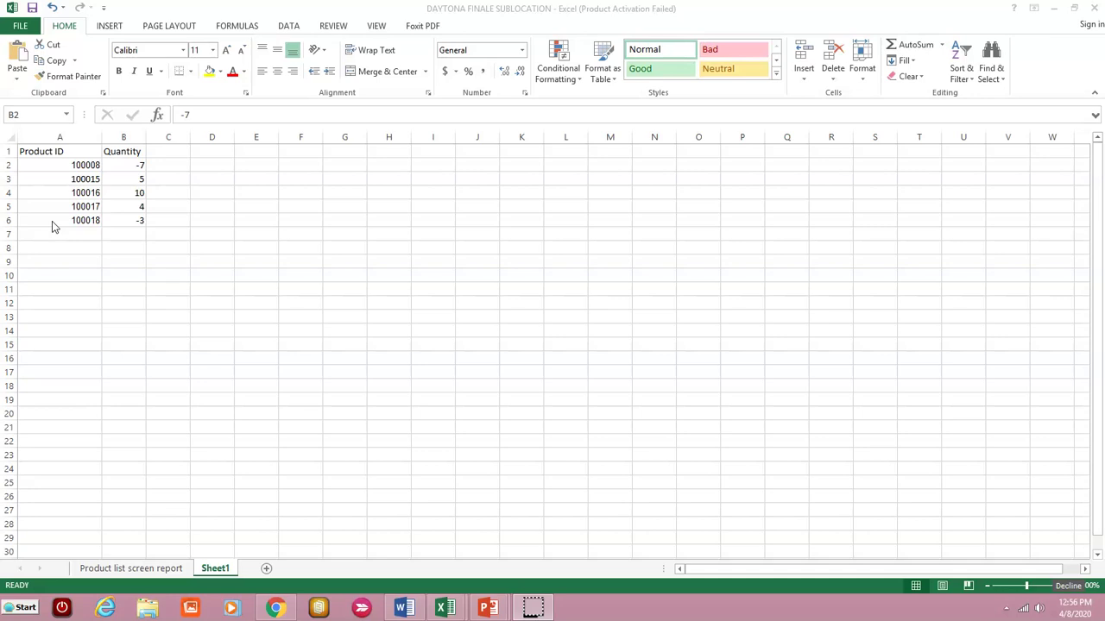
{"action": "left_click", "coordinate": [54, 137]}
{"action": "left_click_drag", "start_coordinate": [54, 136], "coordinate": [124, 146]}
{"action": "right_click", "coordinate": [126, 146]}
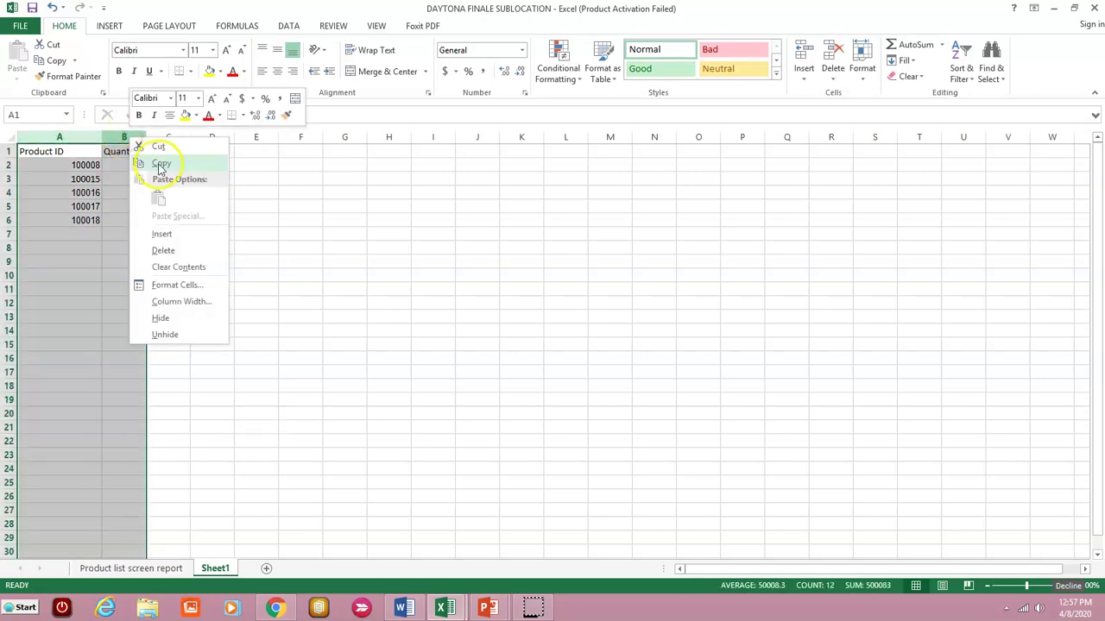
{"action": "left_click", "coordinate": [153, 162]}
- Switch back to Finale Inventory in the browser and start importing a new batch stock change
{"action": "left_click", "coordinate": [274, 607]}
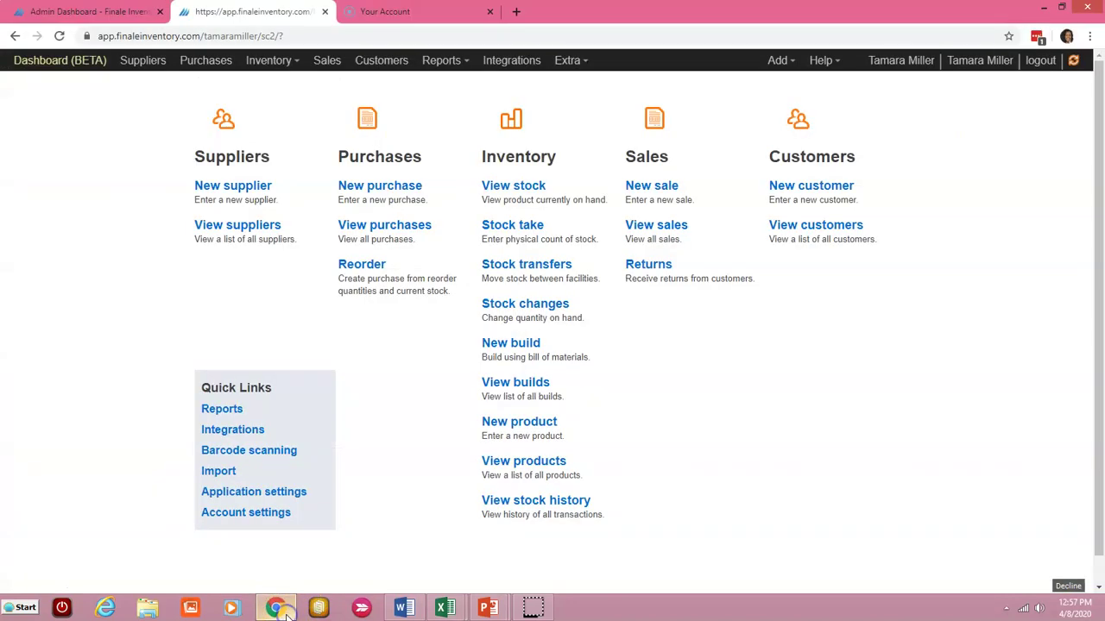
{"action": "left_click", "coordinate": [525, 308]}
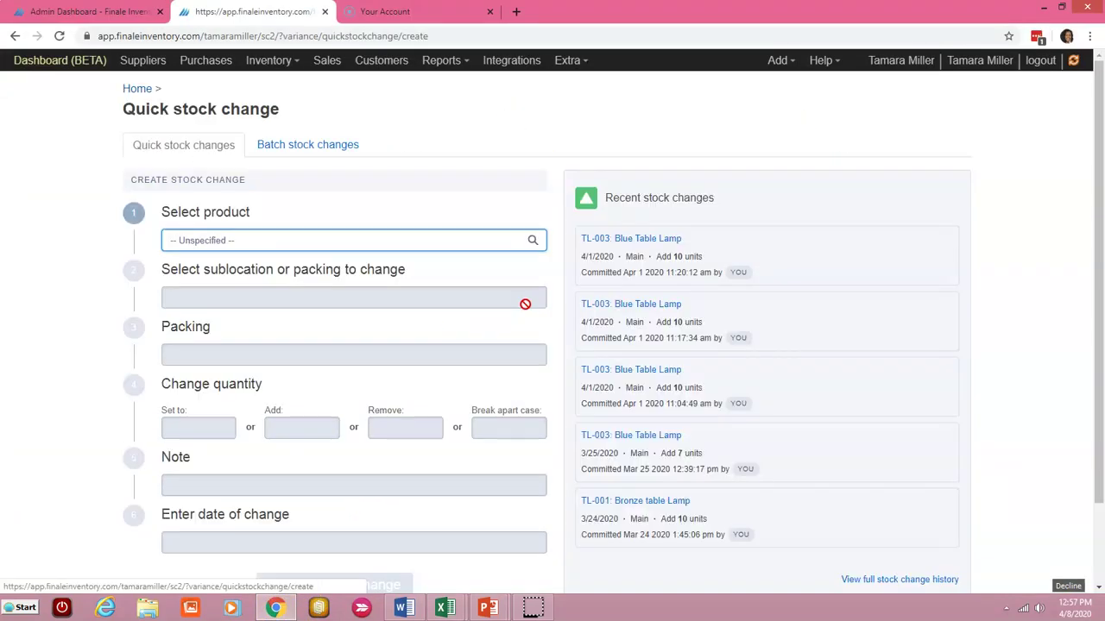
{"action": "left_click", "coordinate": [317, 147]}
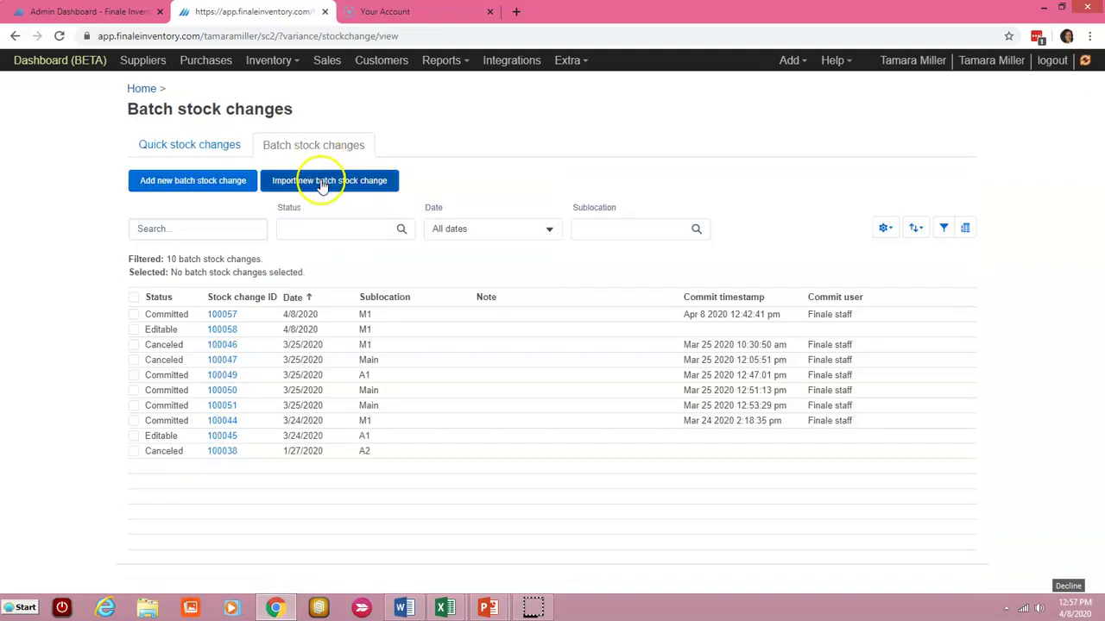
{"action": "left_click", "coordinate": [322, 183]}
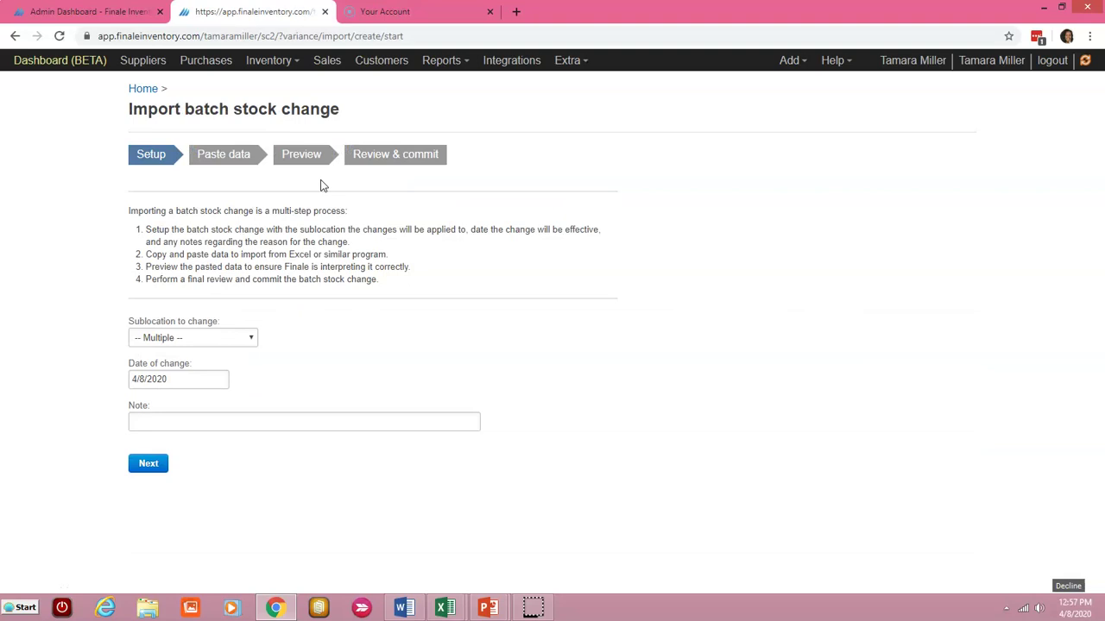
- Set the import's sublocation to M1, leave the note empty and proceed to the data pasting stage
{"action": "left_click", "coordinate": [246, 341]}
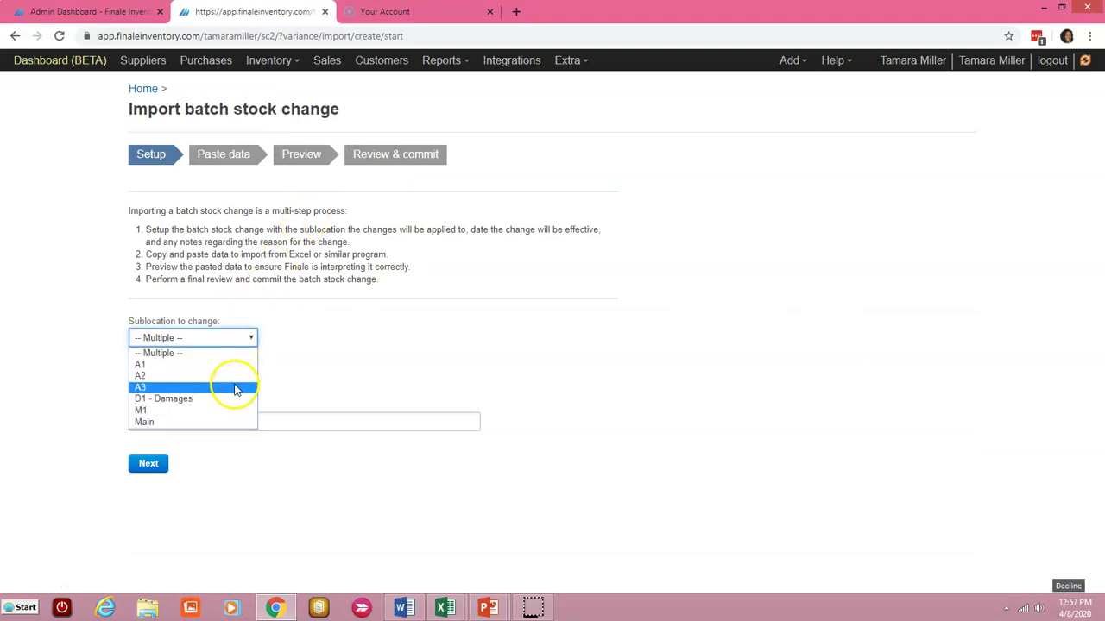
{"action": "left_click", "coordinate": [234, 411]}
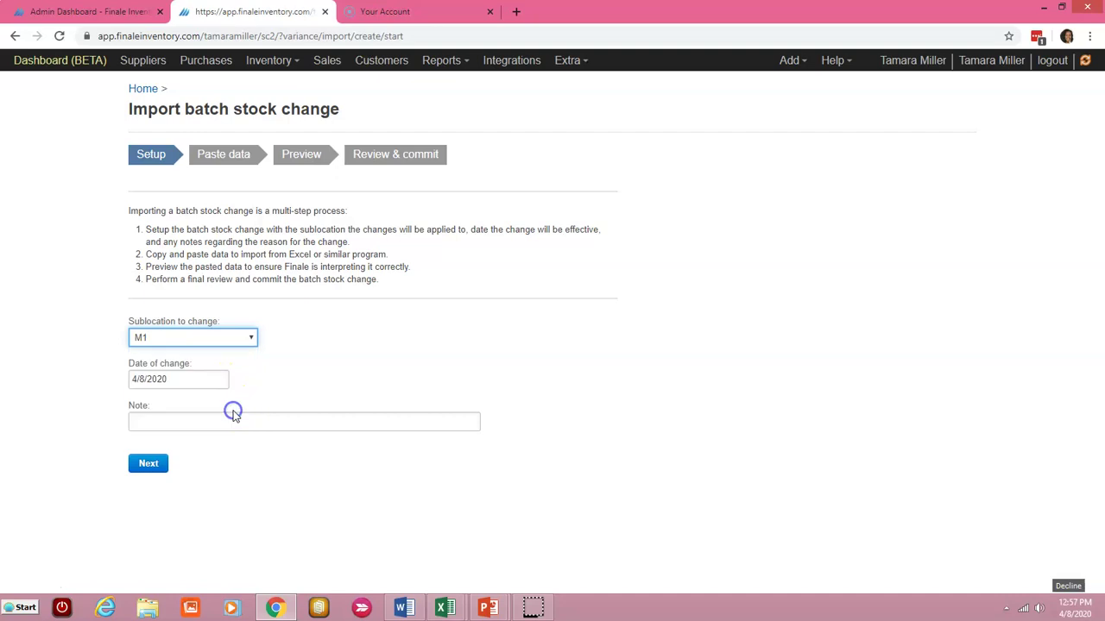
{"action": "left_click", "coordinate": [156, 425]}
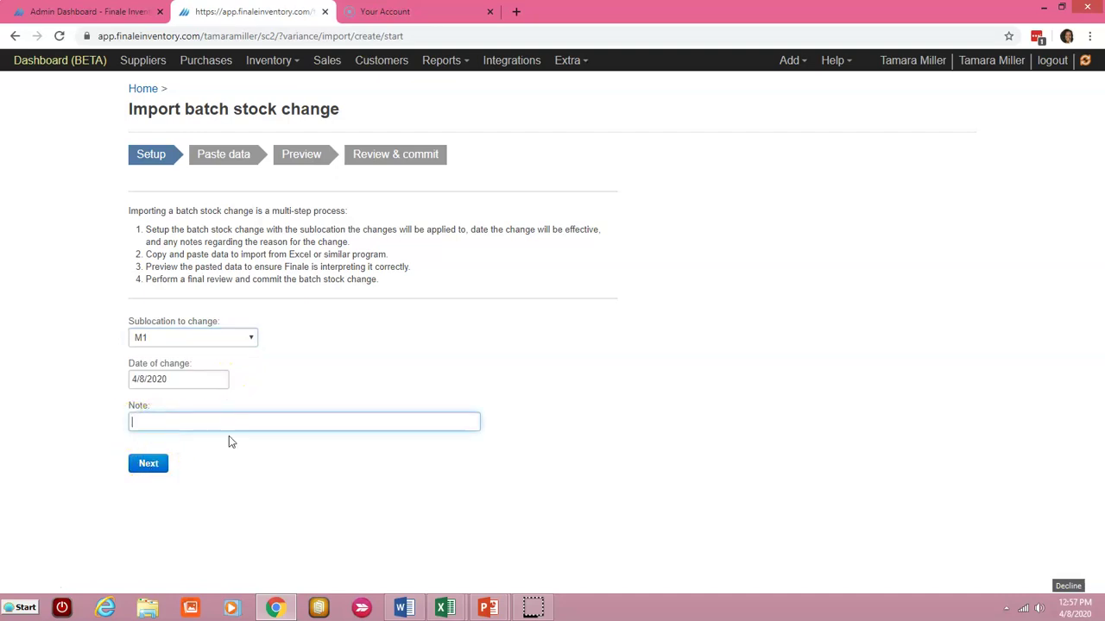
{"action": "left_click", "coordinate": [147, 466]}
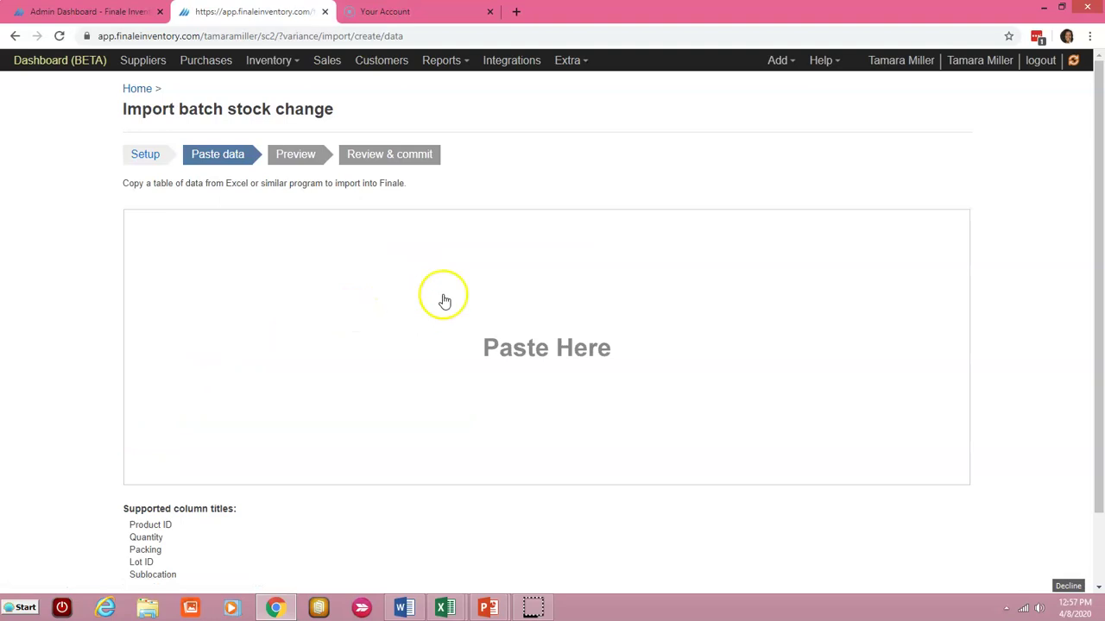
- Paste the copied product quantities into the import, accept the column assignments and commit the stock change
{"action": "right_click", "coordinate": [460, 286]}
{"action": "left_click", "coordinate": [494, 361]}
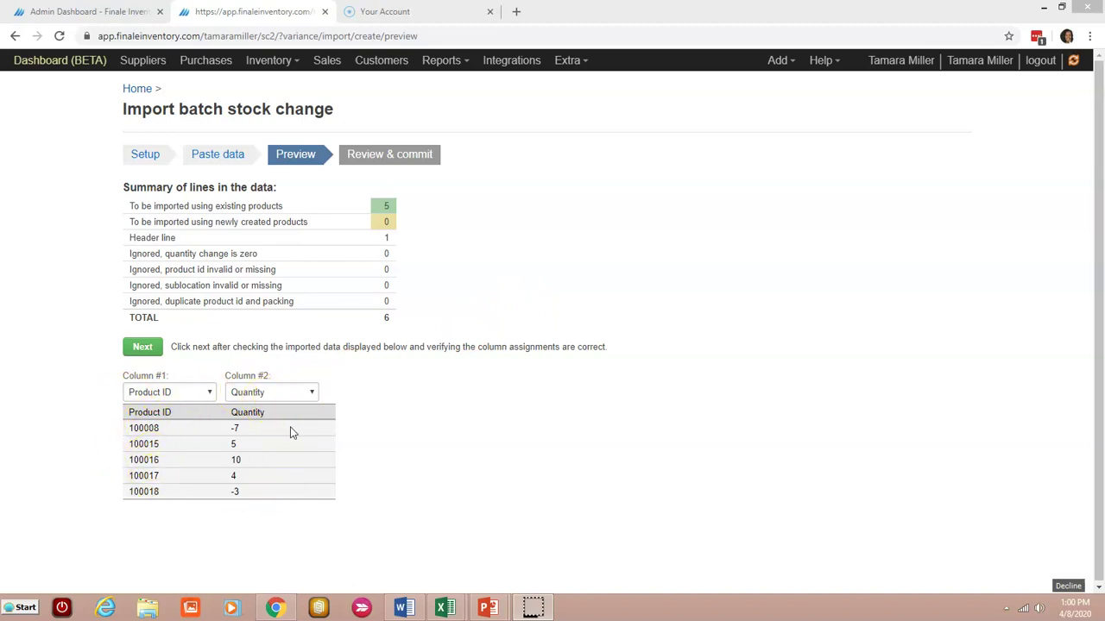
{"action": "left_click", "coordinate": [142, 349]}
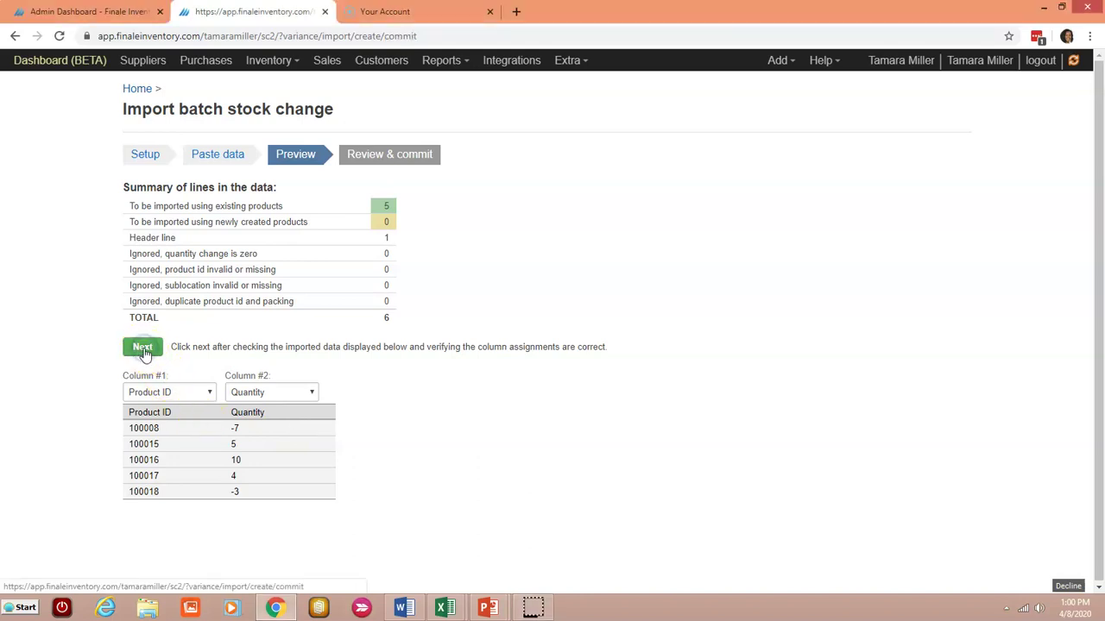
{"action": "left_click", "coordinate": [155, 270]}
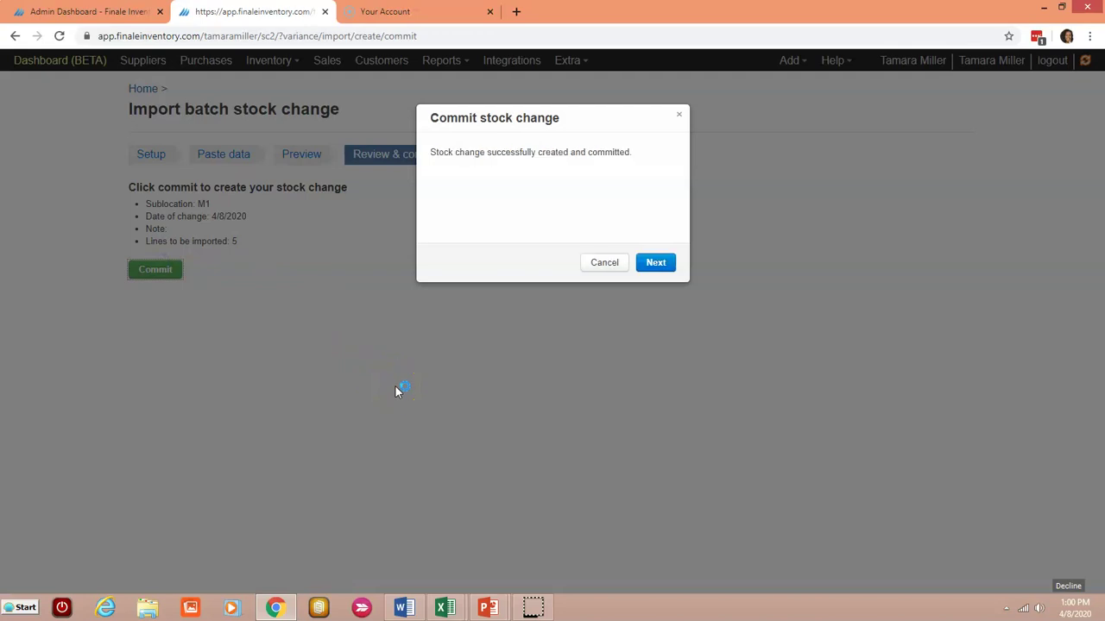
{"action": "left_click", "coordinate": [657, 265]}
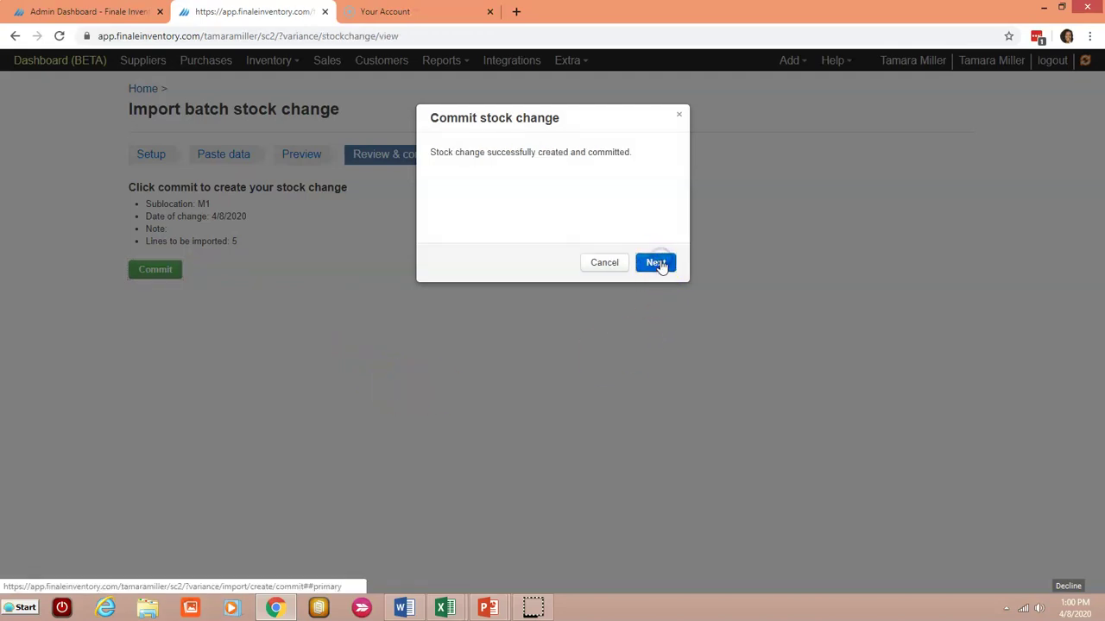